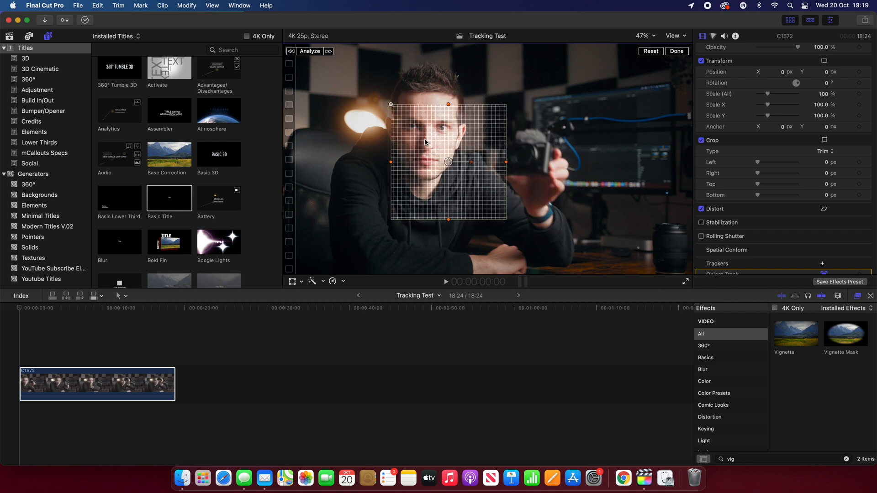
Step: Resize the tracker grid to fit the handheld camera, position it over the camera and analyze the clip's motion forward
mouse_move(391, 105)
mouse_down()
mouse_move(439, 108)
mouse_move(389, 106)
mouse_up()
drag(499, 109, 382, 177)
mouse_move(429, 160)
mouse_down()
mouse_move(425, 148)
mouse_move(416, 152)
mouse_up()
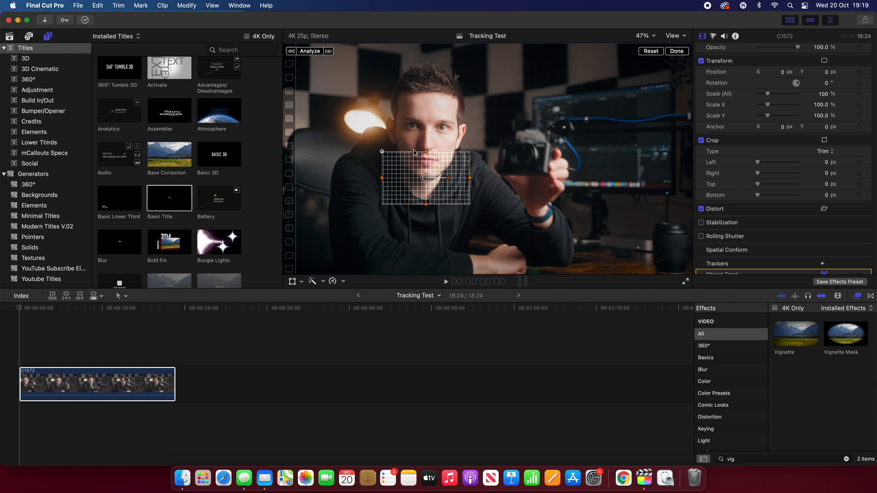
click(13, 348)
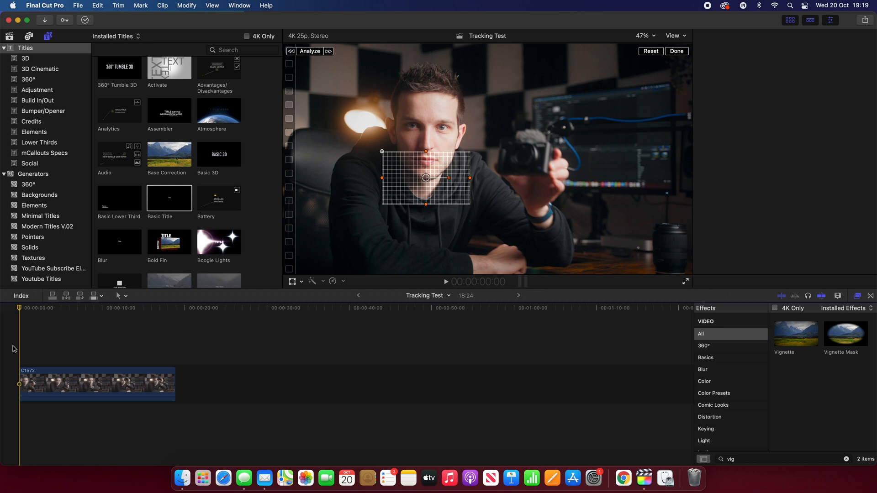
click(40, 378)
drag(426, 179, 526, 154)
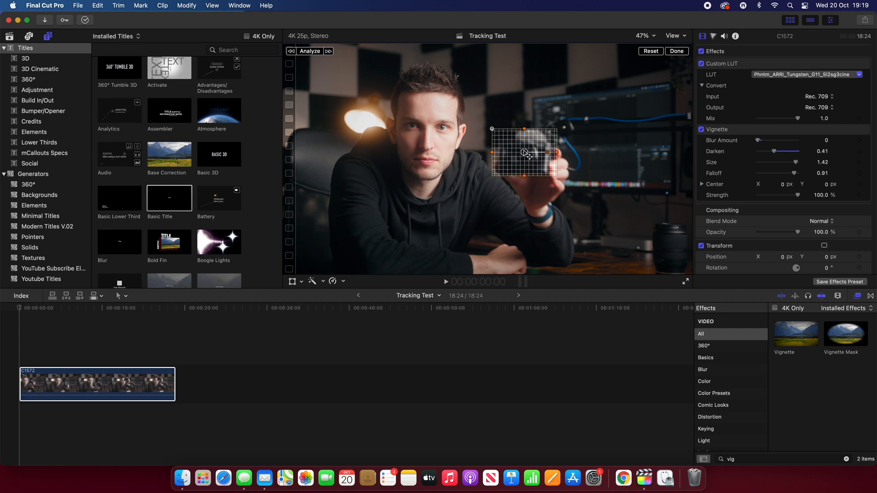
click(329, 51)
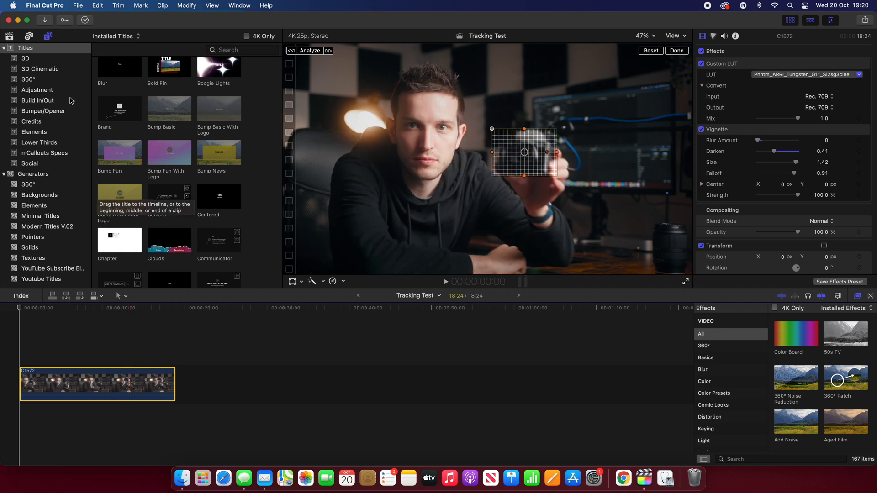
Step: Browse the 360° titles and the Color Presets effects to see what can be attached to a tracker
click(55, 59)
click(53, 78)
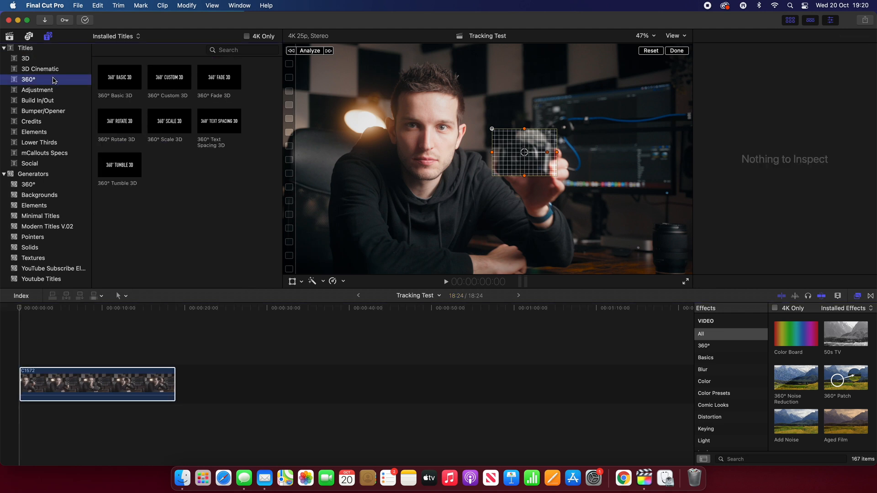
click(308, 247)
click(731, 394)
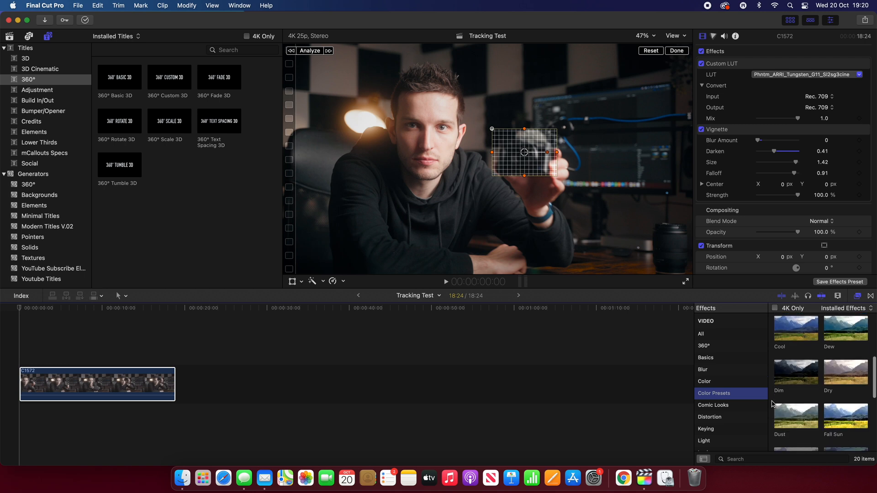
scroll(817, 393, down, 5)
scroll(736, 407, down, 3)
scroll(737, 409, down, 3)
scroll(796, 402, down, 3)
scroll(759, 399, up, 5)
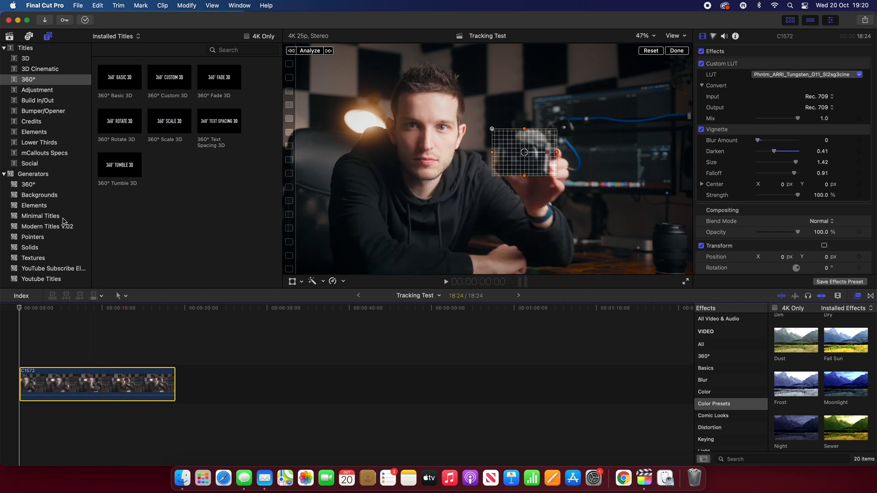
Step: Add a Basic Title above clip C1572 from its start and extend it to the clip's full length
click(43, 58)
click(45, 49)
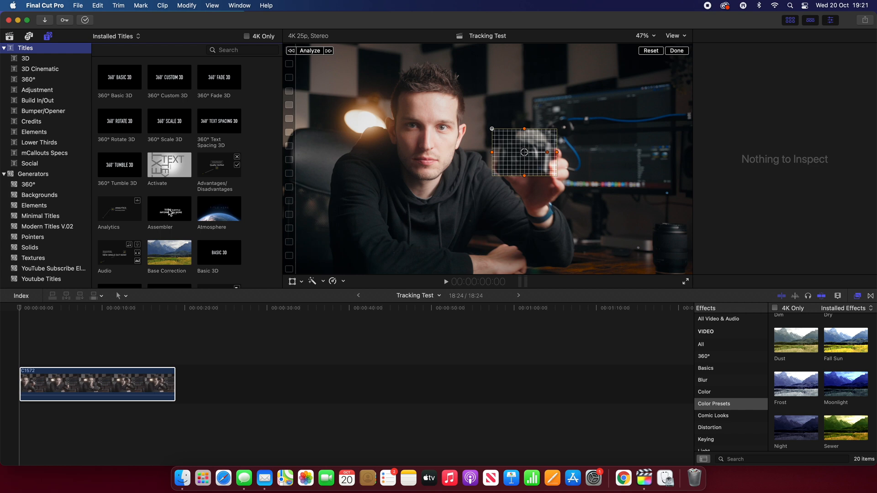
scroll(170, 212, down, 5)
drag(169, 223, 27, 359)
drag(109, 360, 177, 360)
Step: Change the title text to "Sony ZV-1" and position it just below the camera in the clip's first frame
click(99, 359)
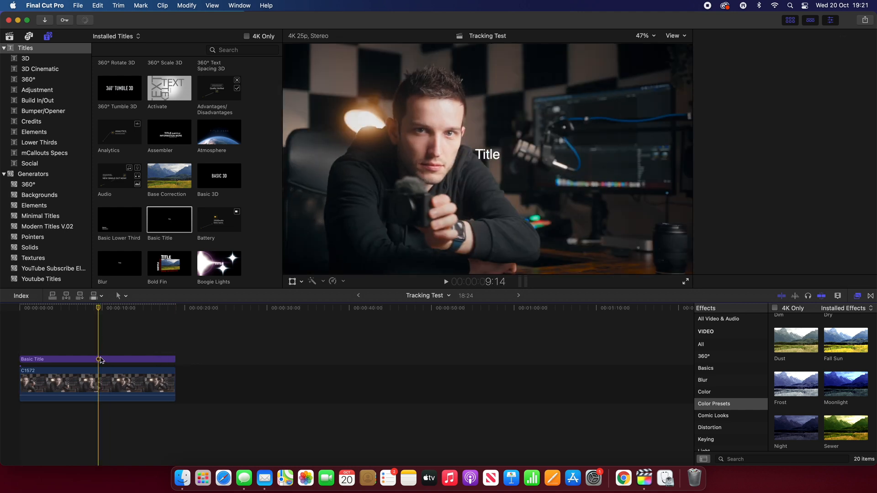
double_click(493, 154)
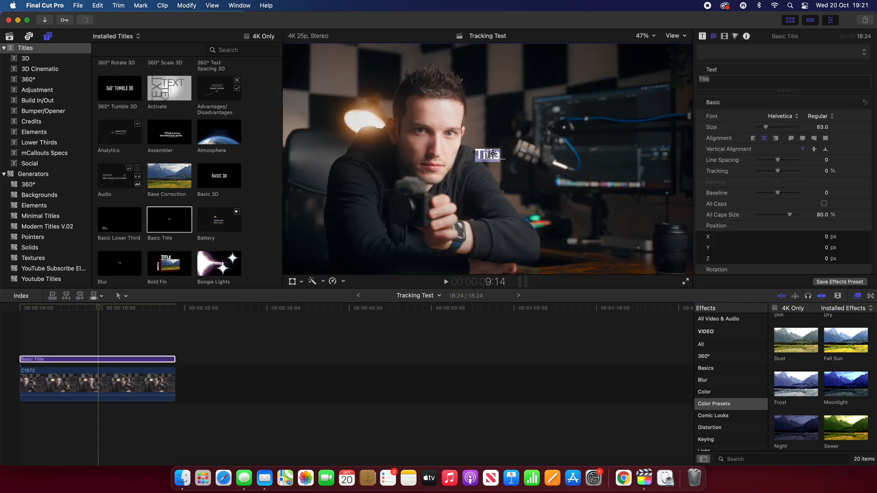
text(Sony)
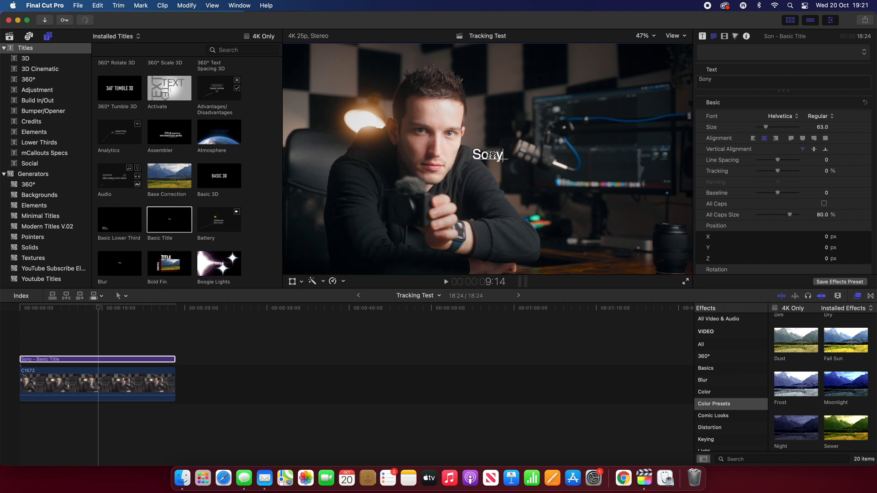
text( ZV-1)
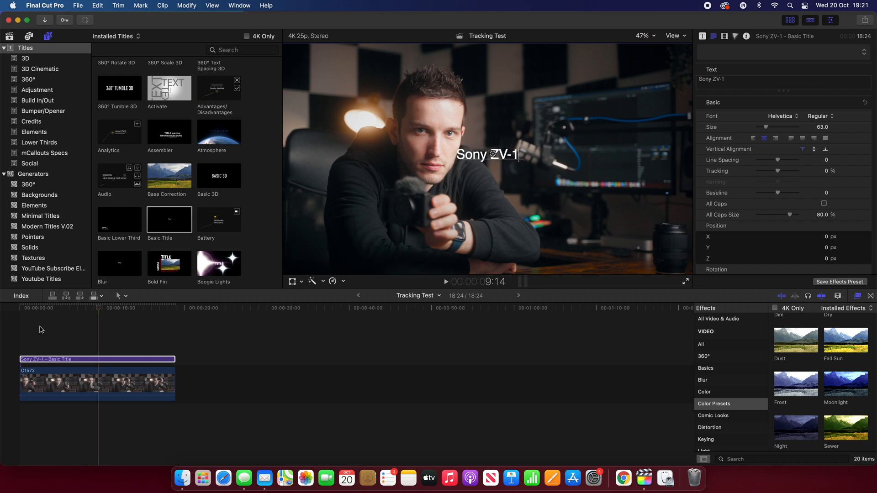
click(19, 339)
drag(482, 155, 518, 188)
Step: Set the title font to Impact with size 53 and line spacing 19, and nudge the text slightly beneath the camera
click(784, 116)
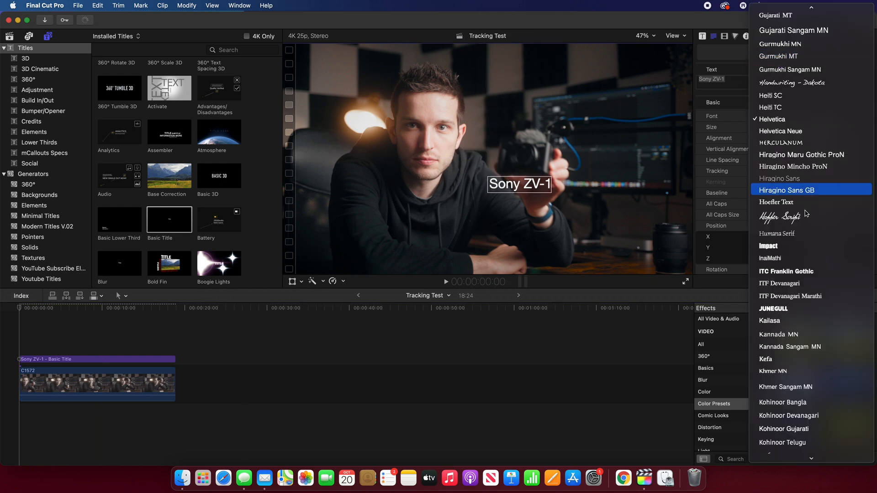
click(777, 246)
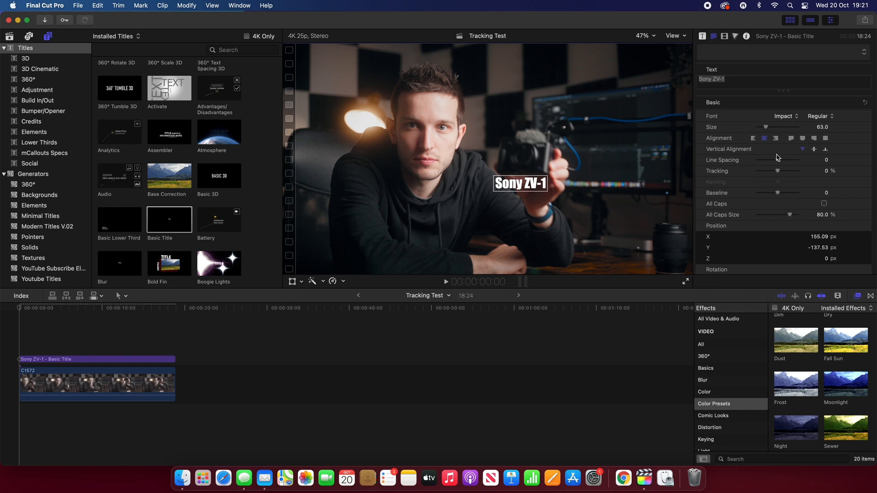
drag(766, 128, 764, 128)
drag(780, 159, 783, 160)
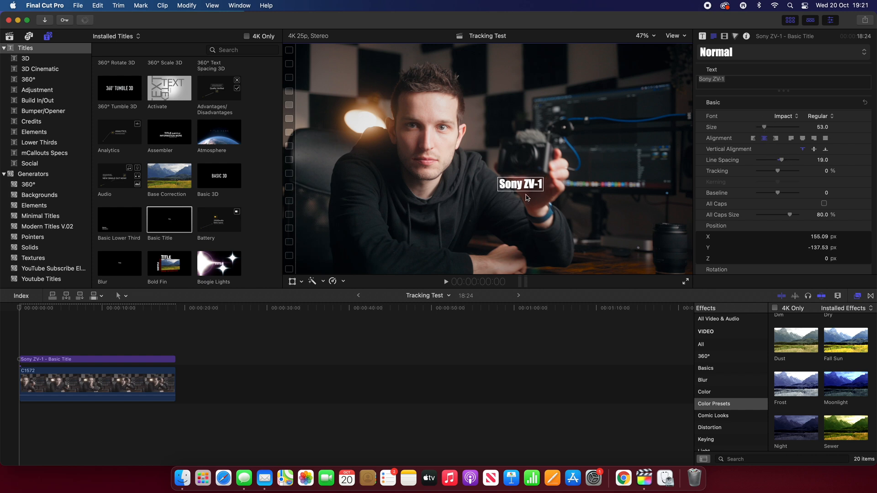
drag(514, 190, 516, 190)
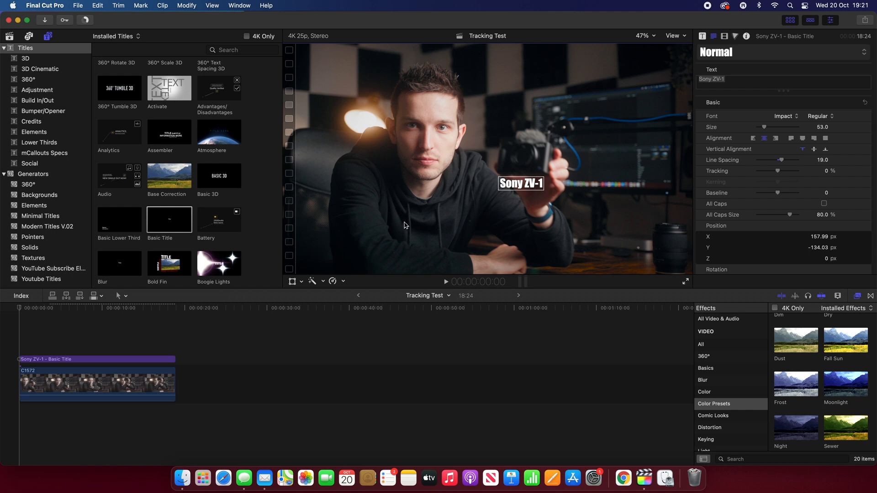
Step: Turn on Transform for the title and attach it to the clip's Object Track tracker
click(293, 283)
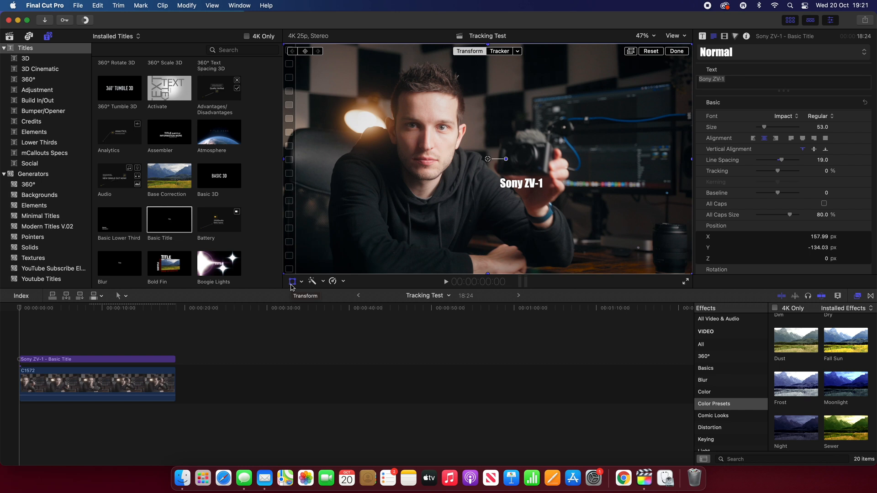
click(518, 51)
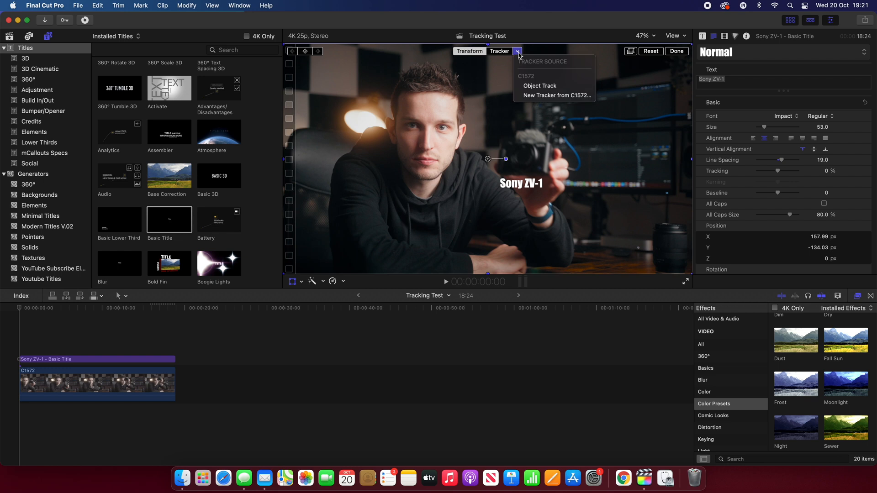
click(539, 86)
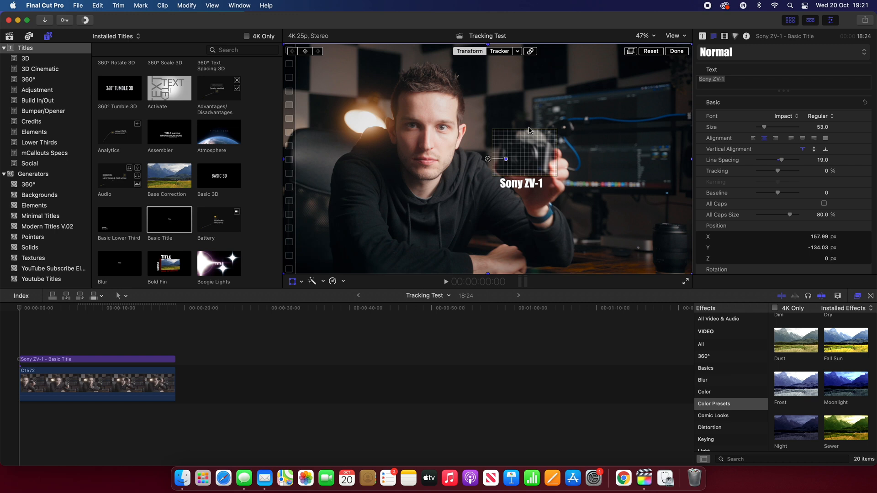
Step: Rename clip C1572's Object Track tracker to "Sony ZV-1"
scroll(719, 52, down, 5)
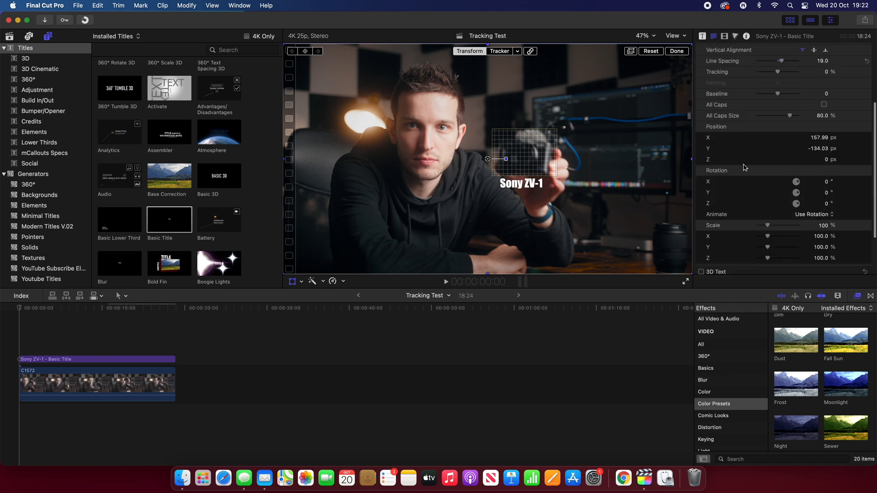
click(703, 36)
click(726, 35)
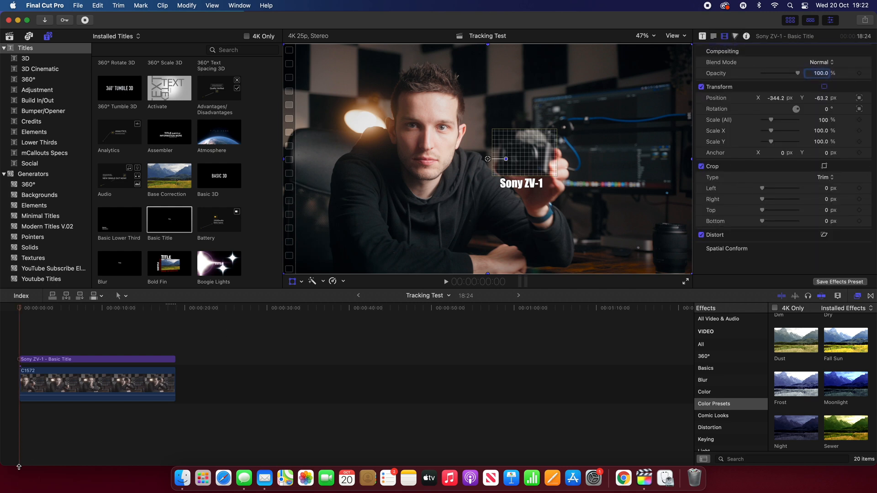
click(61, 372)
scroll(771, 237, down, 10)
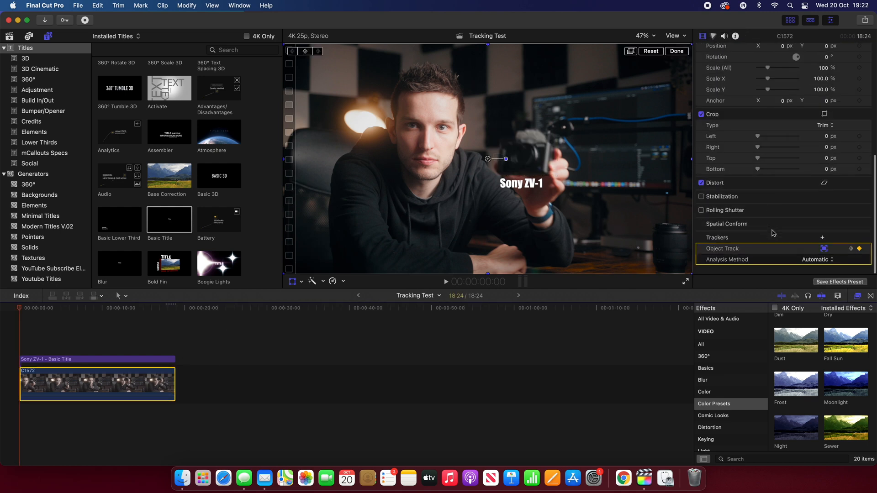
click(732, 251)
click(732, 252)
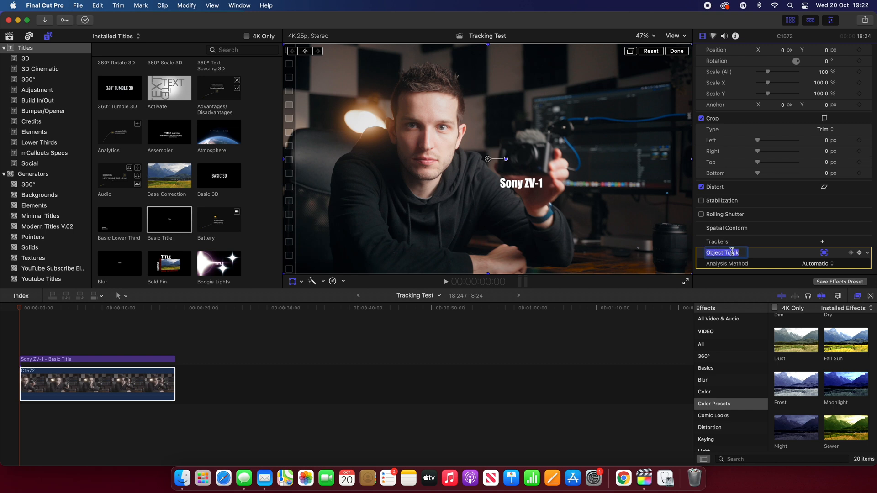
text(Sony ZV-1)
key(Return)
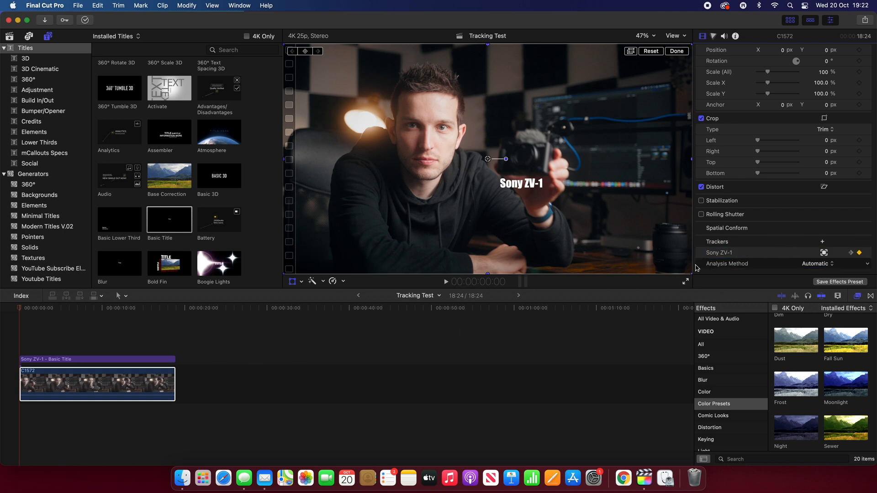
Step: Check the title's tracker source and play the sequence from the start to review how the title follows the camera
click(169, 358)
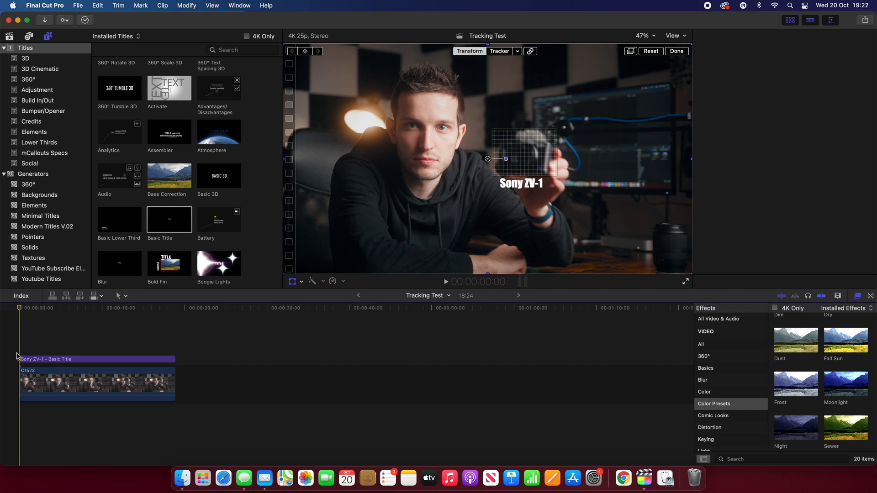
click(518, 51)
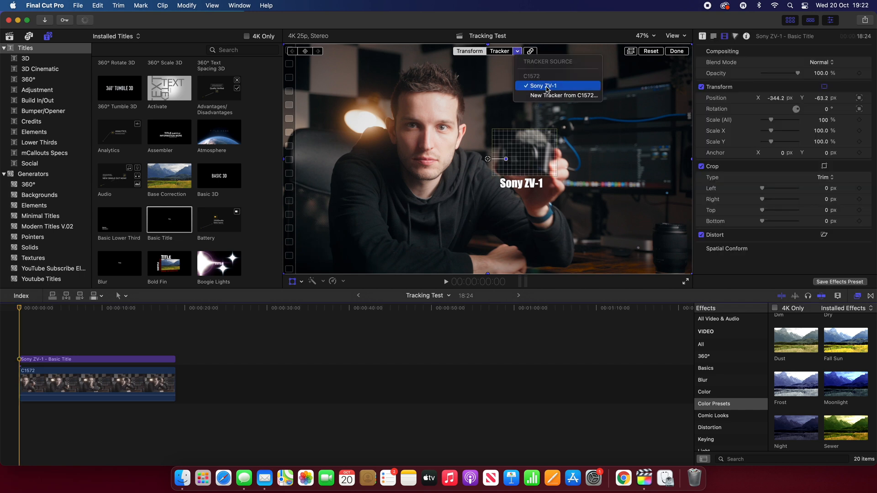
click(6, 362)
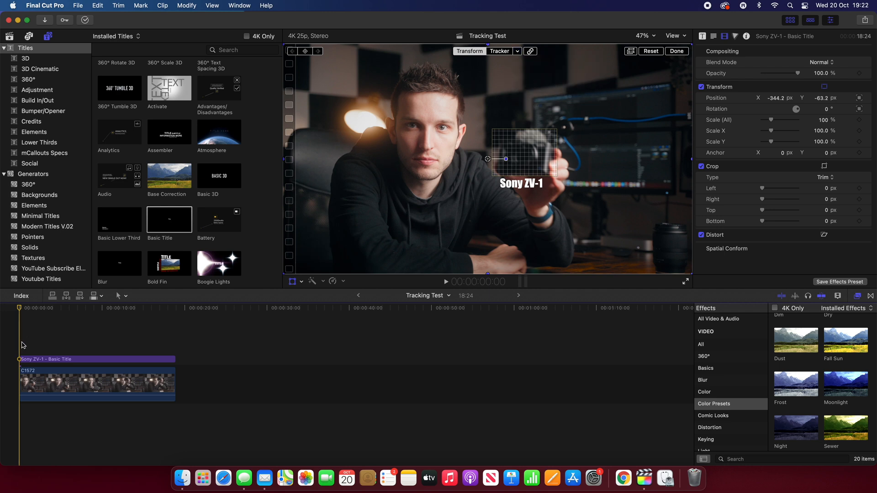
key(space)
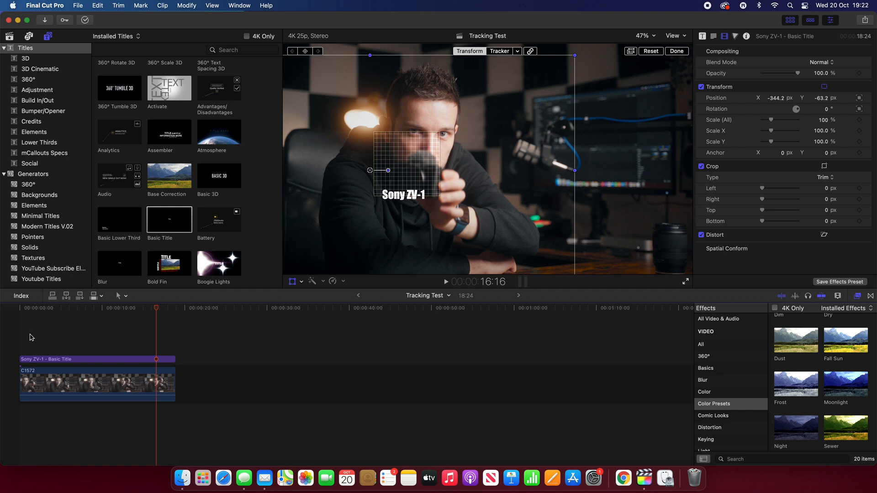
key(Home)
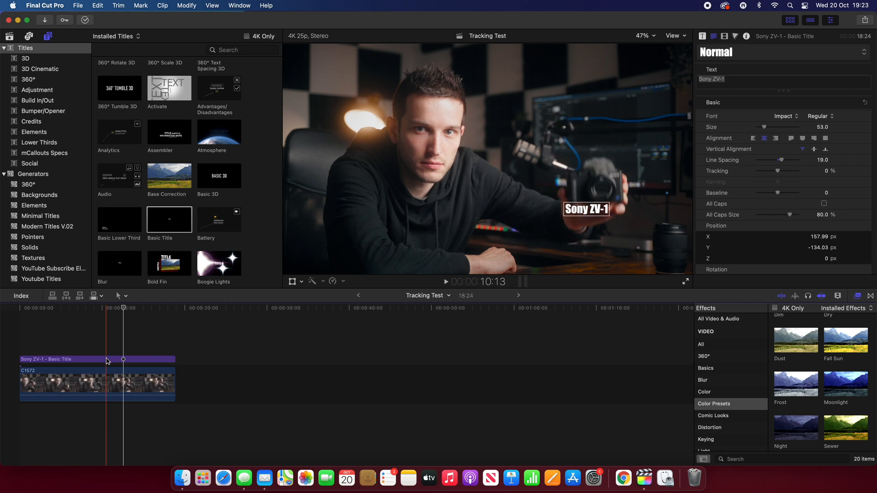
Step: Move the Sony ZV-1 title above the camera, to about X 288 and Y 329 px, and play the result from the start
click(108, 359)
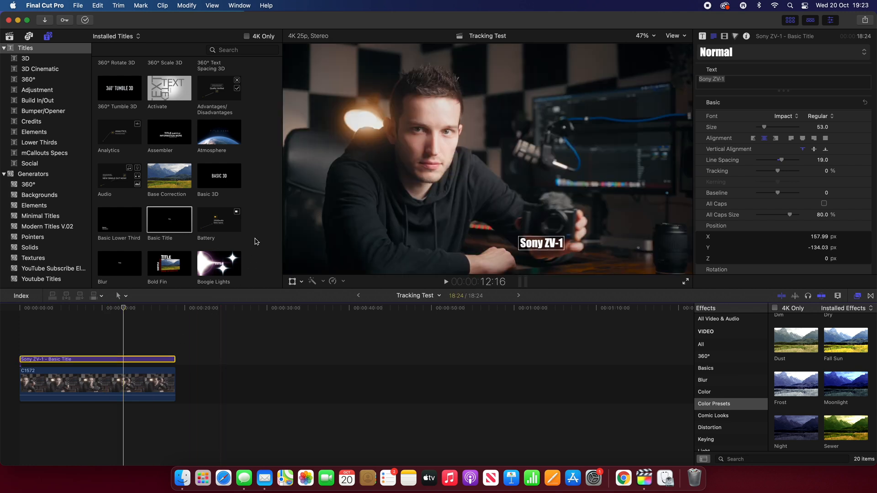
drag(539, 249, 563, 155)
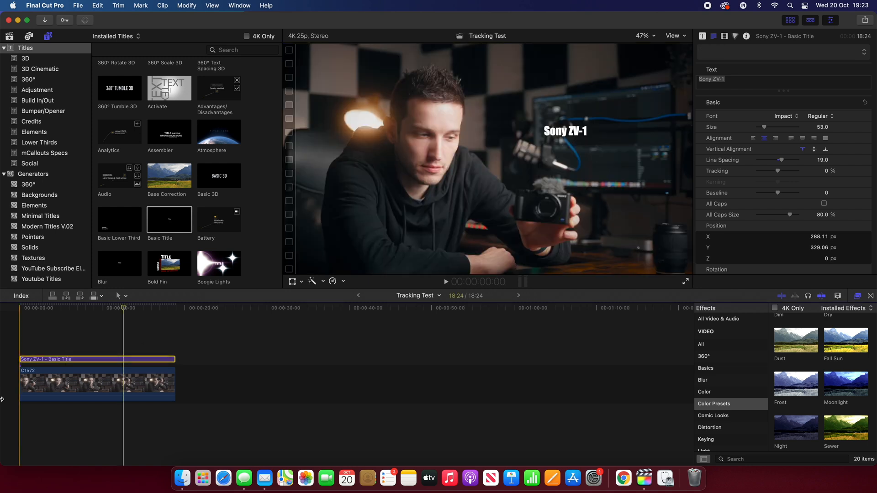
click(7, 372)
key(space)
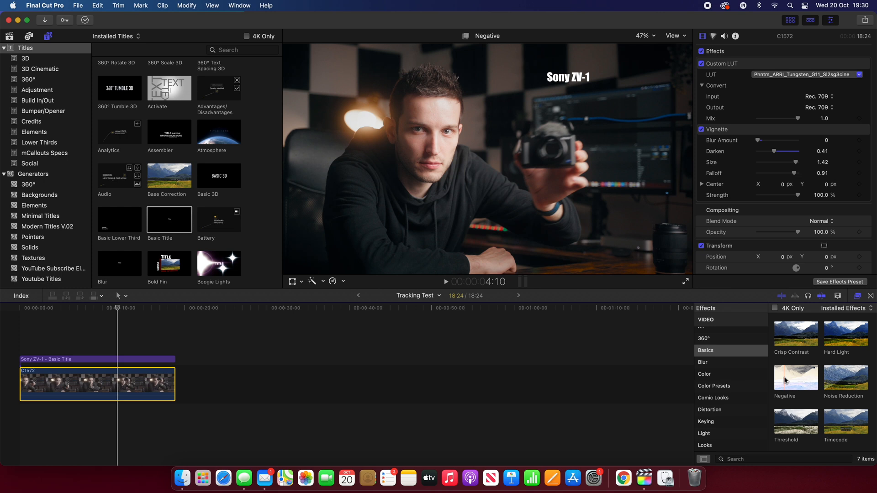
Step: Apply the Negative effect to the detected face in clip C1572 as a tracked shape mask, and return to the clip's start
drag(786, 380, 424, 137)
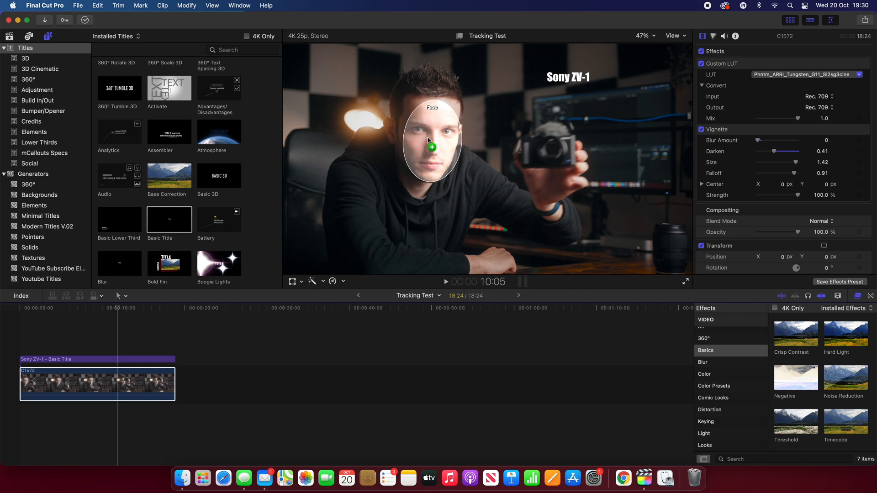
drag(429, 139, 429, 140)
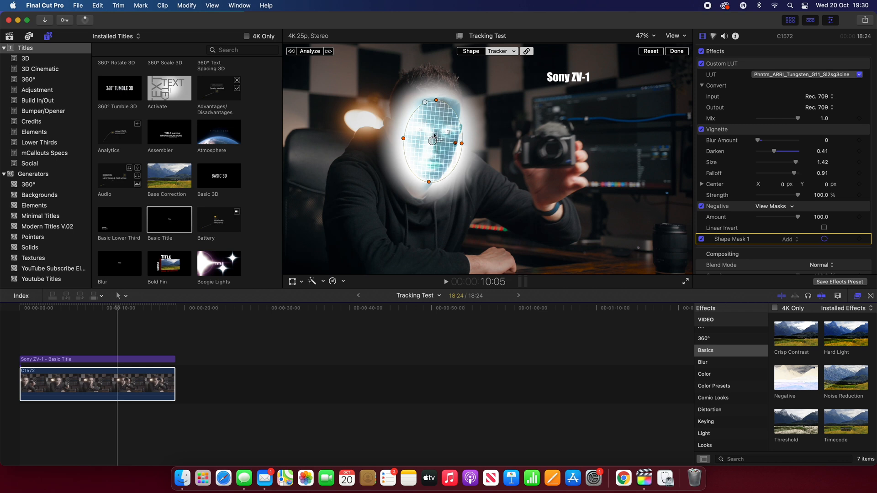
key(Home)
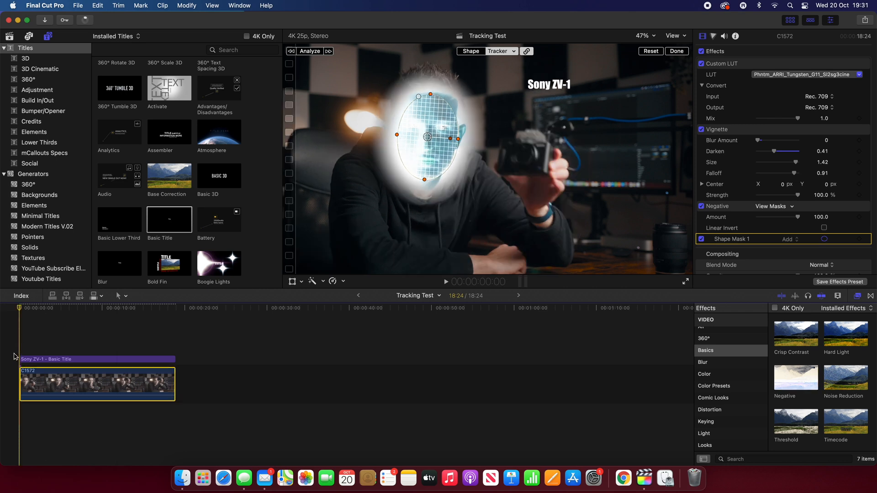
Step: Analyze the face shape mask's movement forward through clip C1572, and play the sequence from the start to review the tracked Negative effect
mouse_move(282, 82)
mouse_down()
mouse_move(289, 75)
mouse_move(275, 87)
mouse_up()
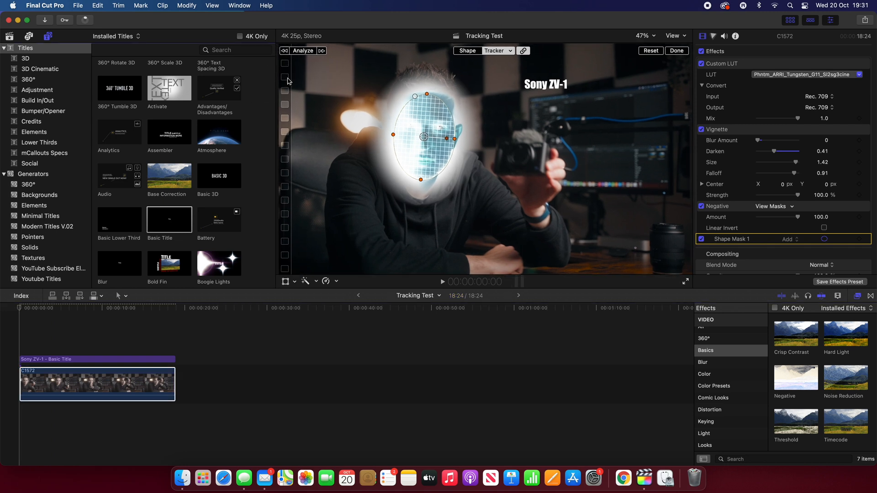
click(322, 51)
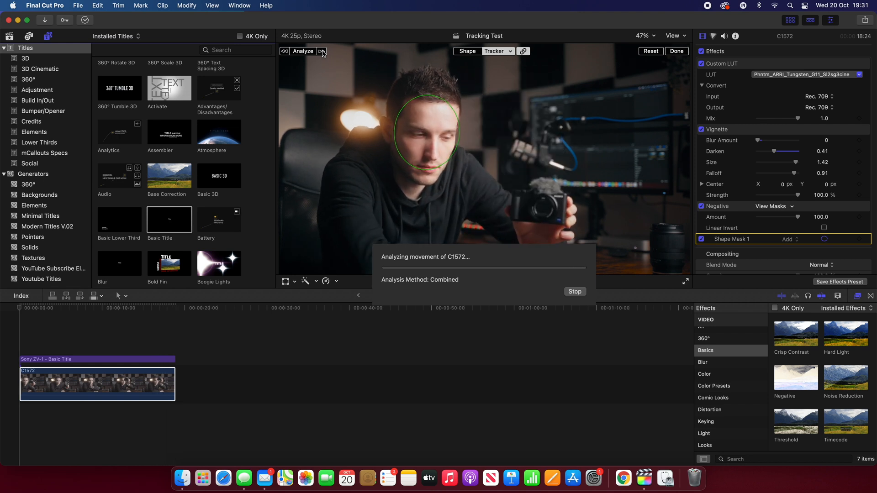
click(18, 359)
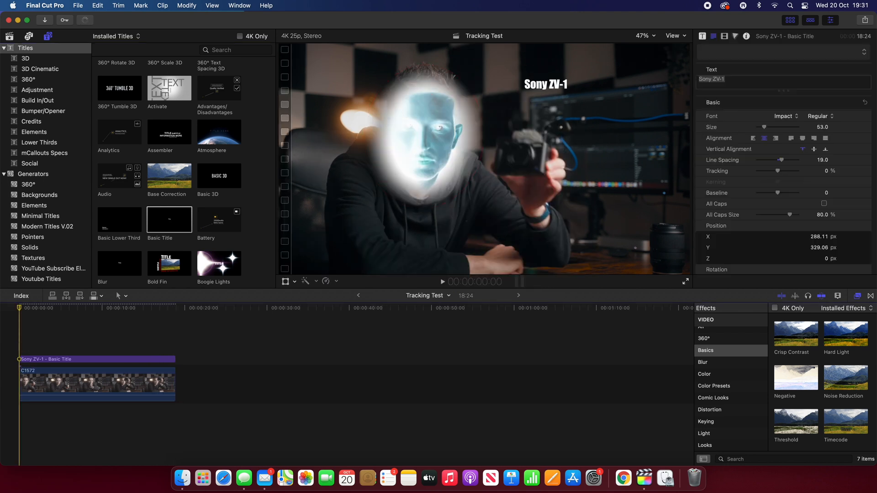
key(space)
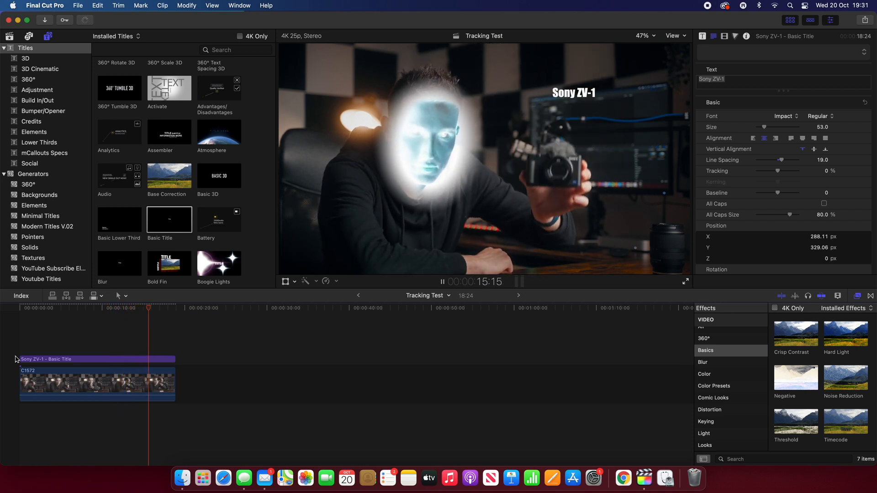
key(space)
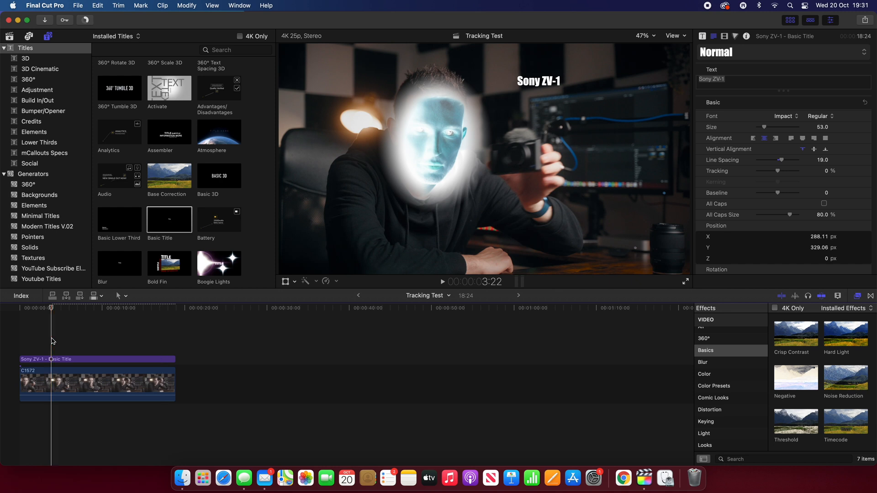
Step: Invert the Negative effect's masks on clip C1572 so it affects everything outside the face, and play the sequence from the start
click(52, 390)
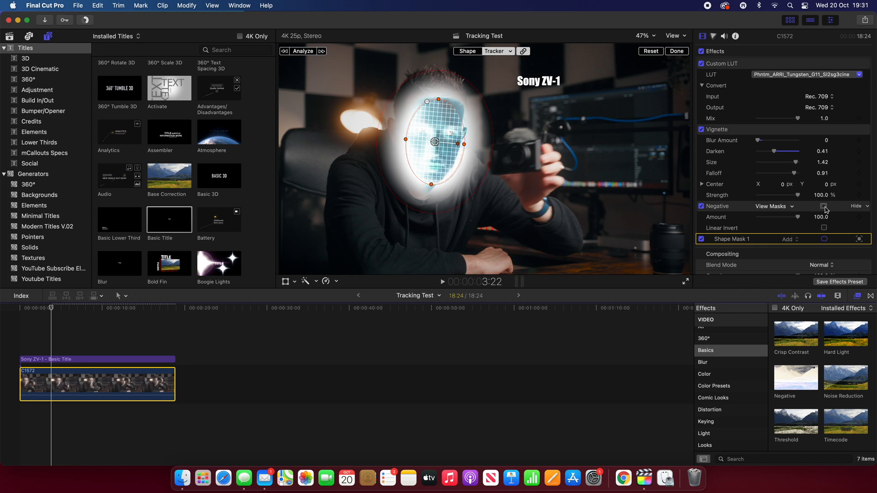
click(824, 207)
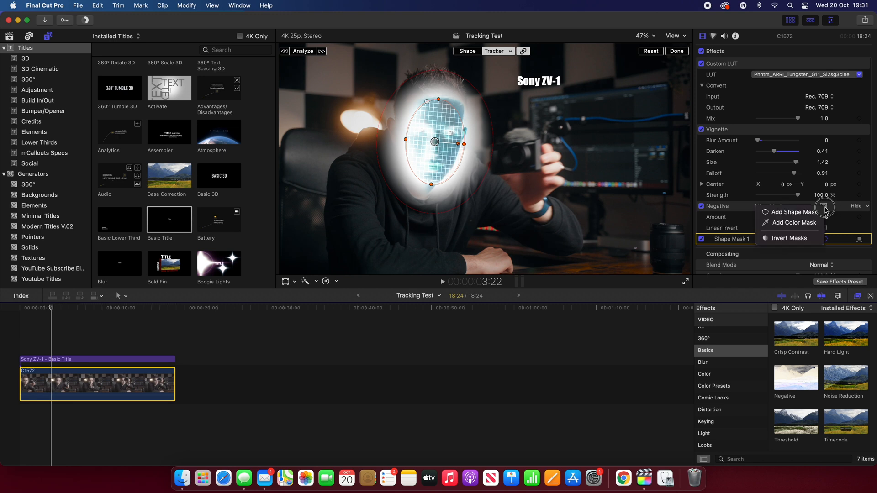
click(799, 238)
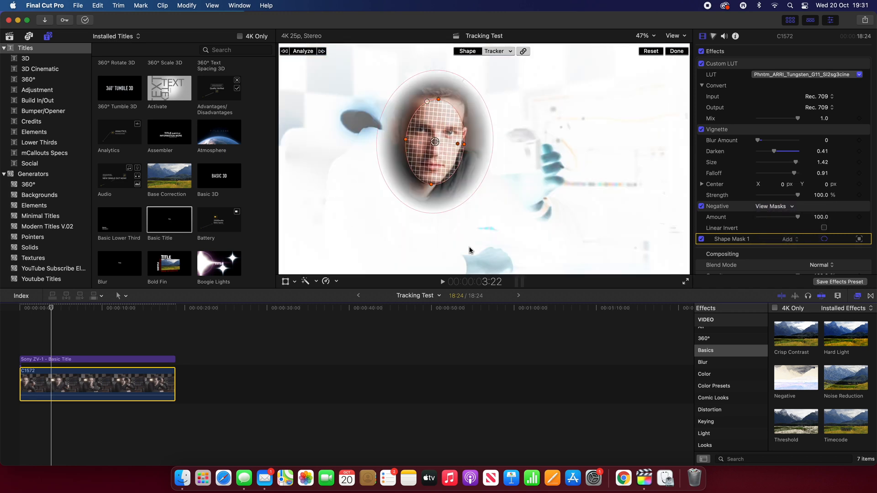
click(27, 359)
key(Home)
key(space)
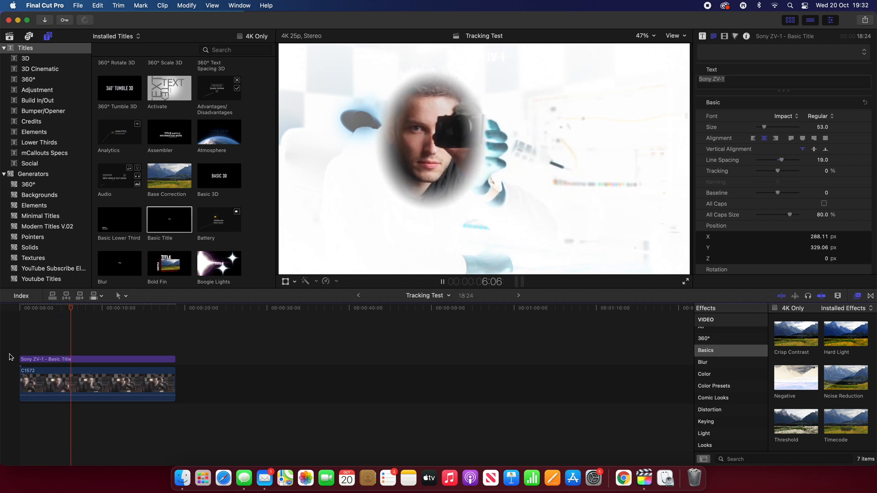
key(space)
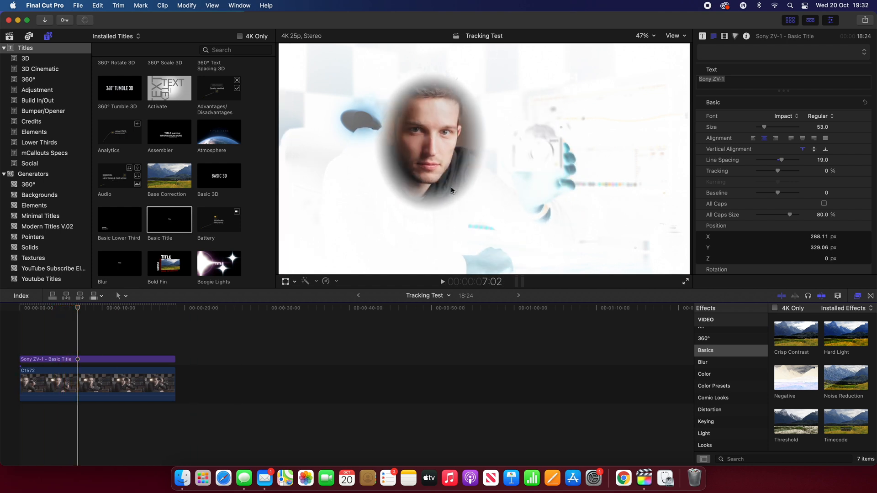